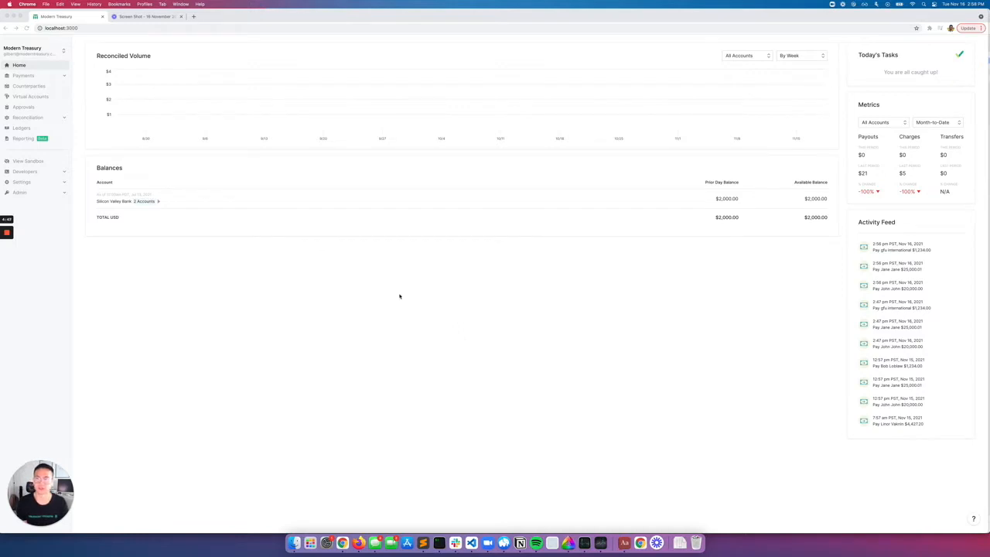
# Start a new payment order from the Payment Orders list and switch it to a bulk payment order.
pyautogui.click(66, 78)
pyautogui.click(66, 77)
pyautogui.click(61, 87)
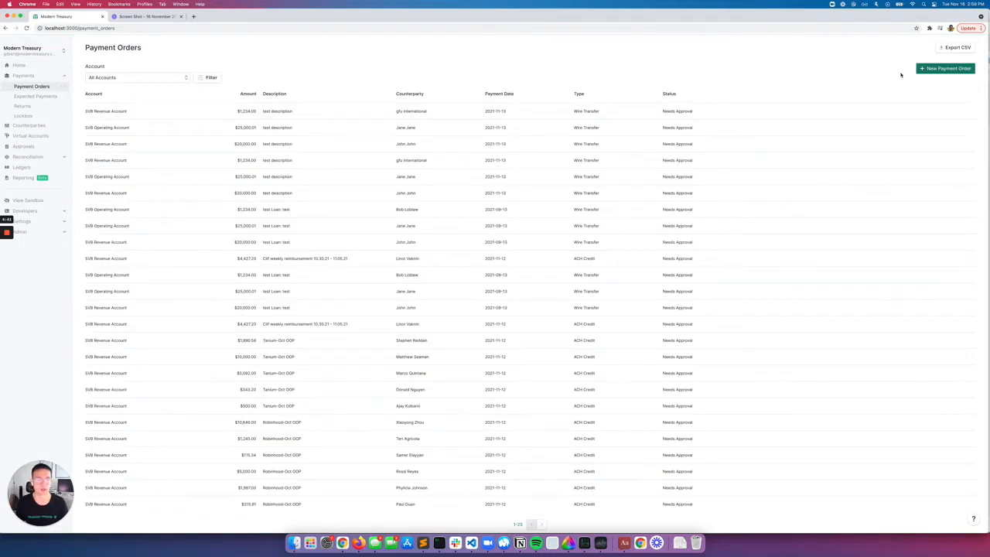
pyautogui.click(939, 69)
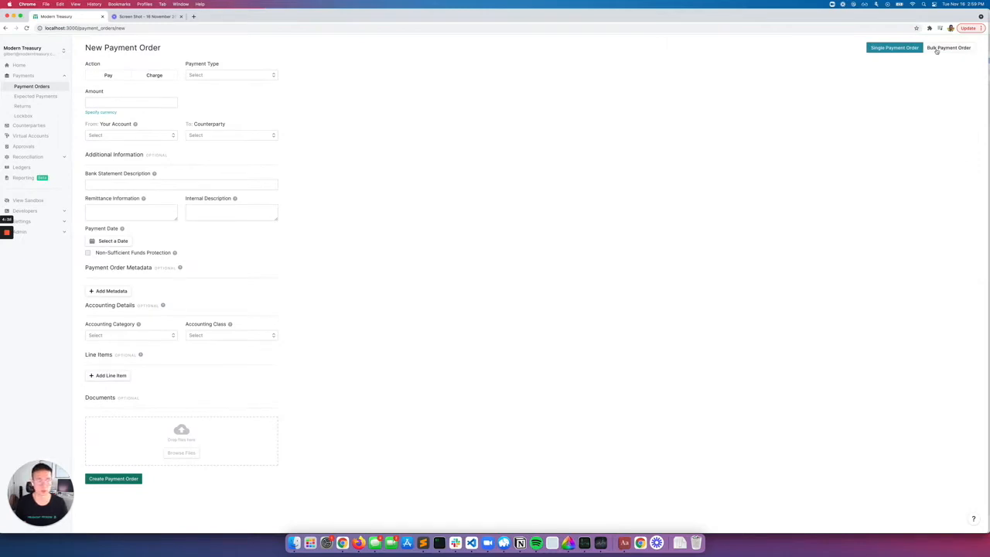
pyautogui.click(937, 50)
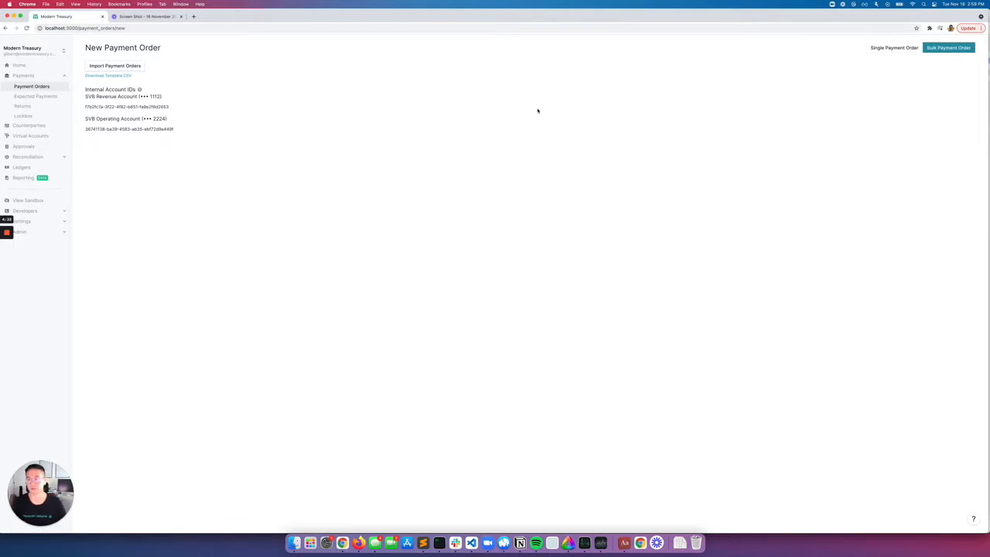
# Import the payment orders from bulk_test_payment_orders.csv on the Desktop and accept the first row as the column headers.
pyautogui.click(113, 66)
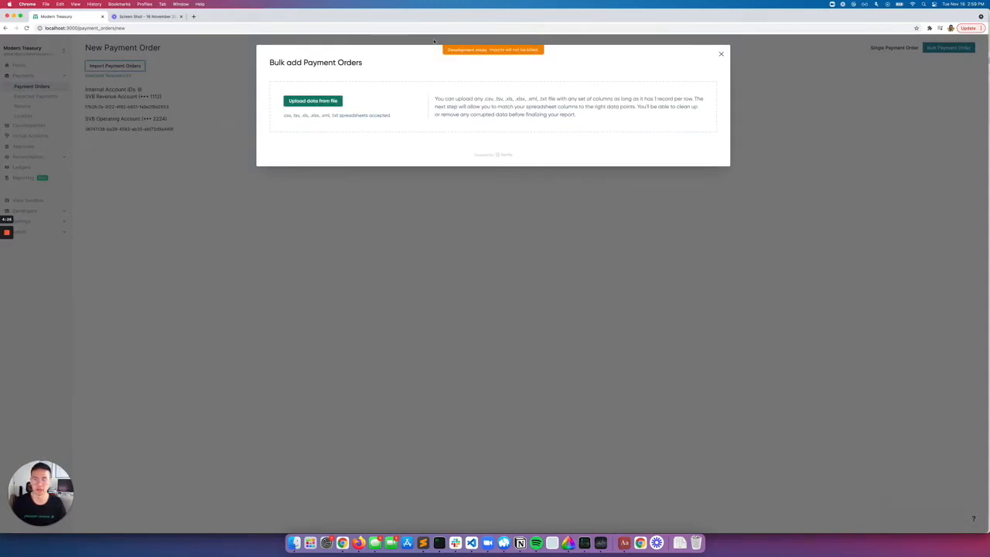
pyautogui.click(313, 101)
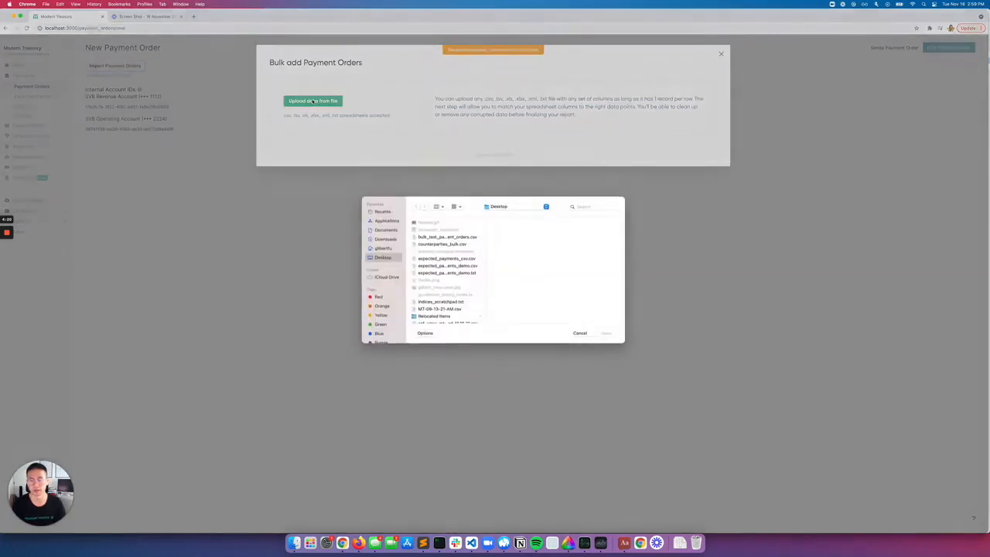
pyautogui.click(448, 238)
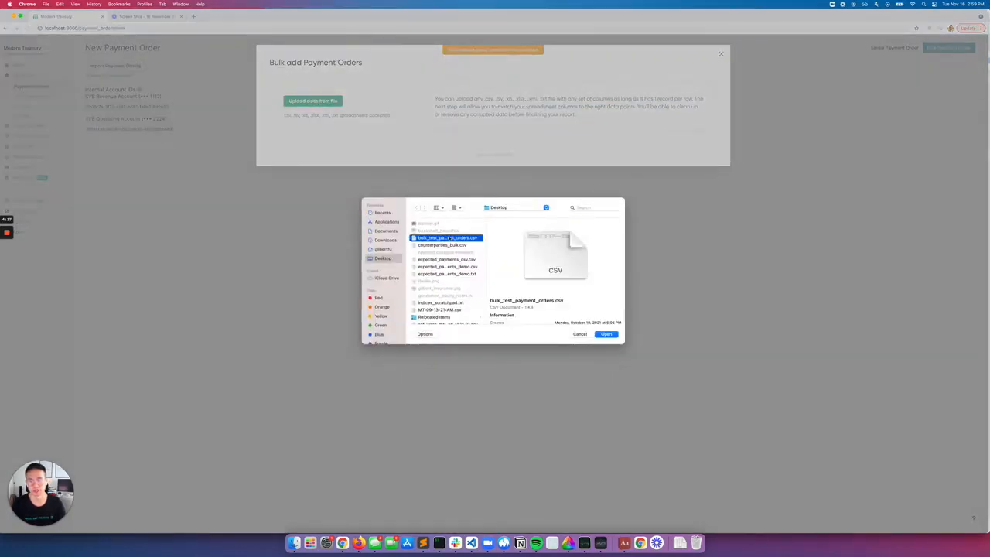
pyautogui.click(607, 334)
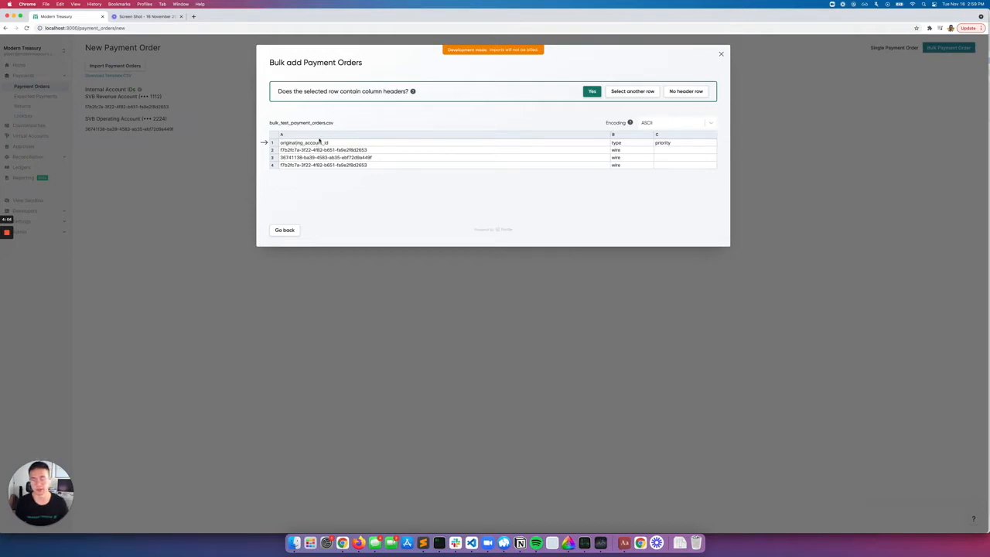
pyautogui.click(591, 92)
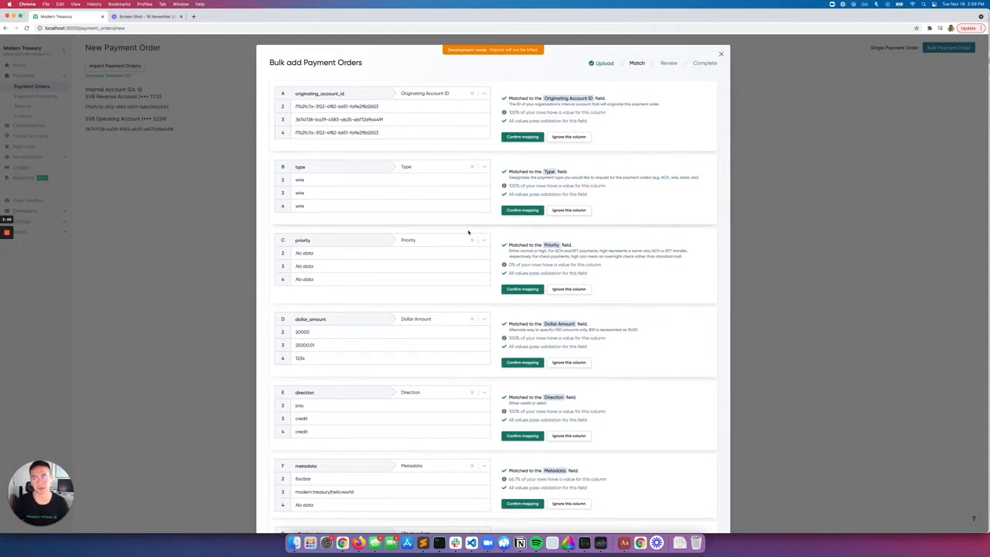
# Examine how the file's columns are matched to payment order fields, including the field options for the description column.
pyautogui.scroll(-3, 456, 247)
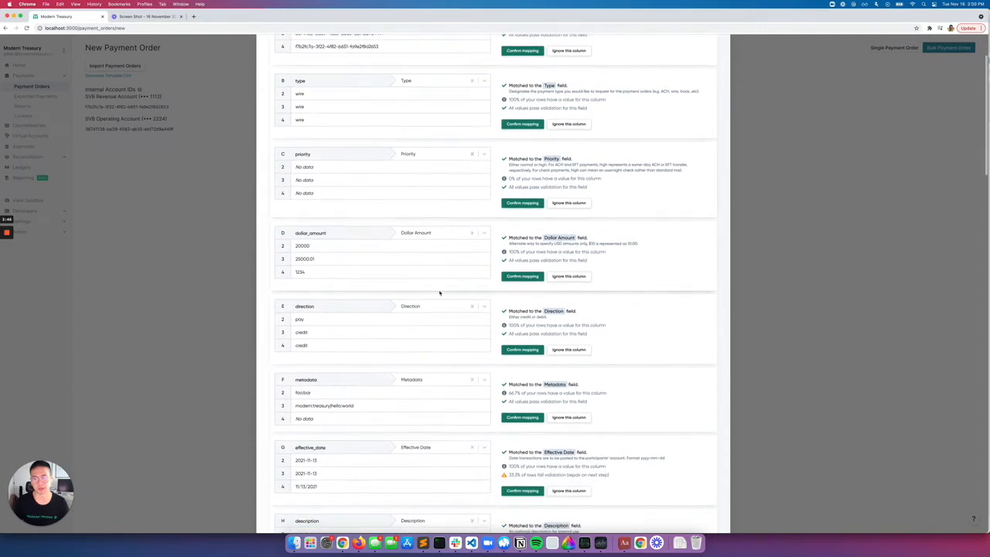
pyautogui.scroll(-3, 440, 288)
pyautogui.scroll(-2, 439, 312)
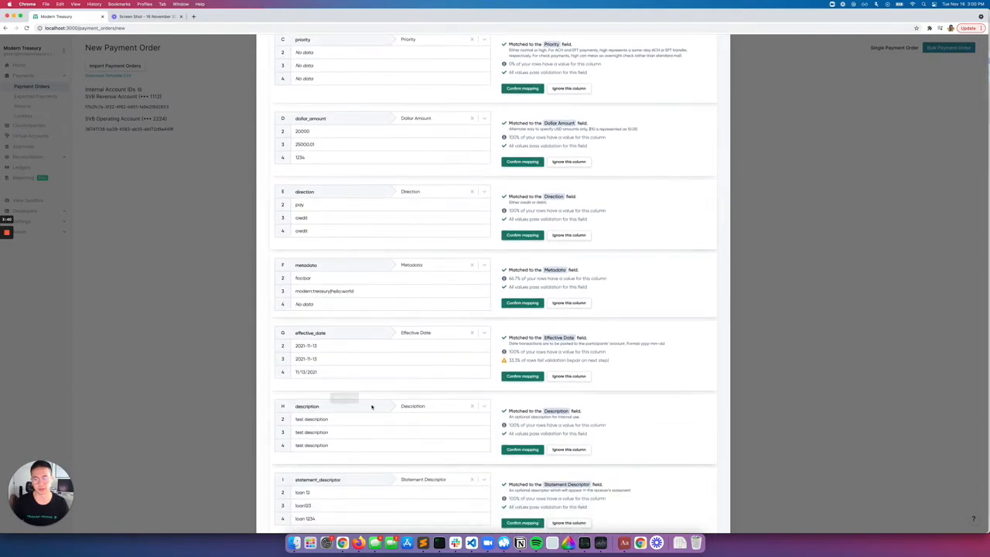
pyautogui.click(414, 405)
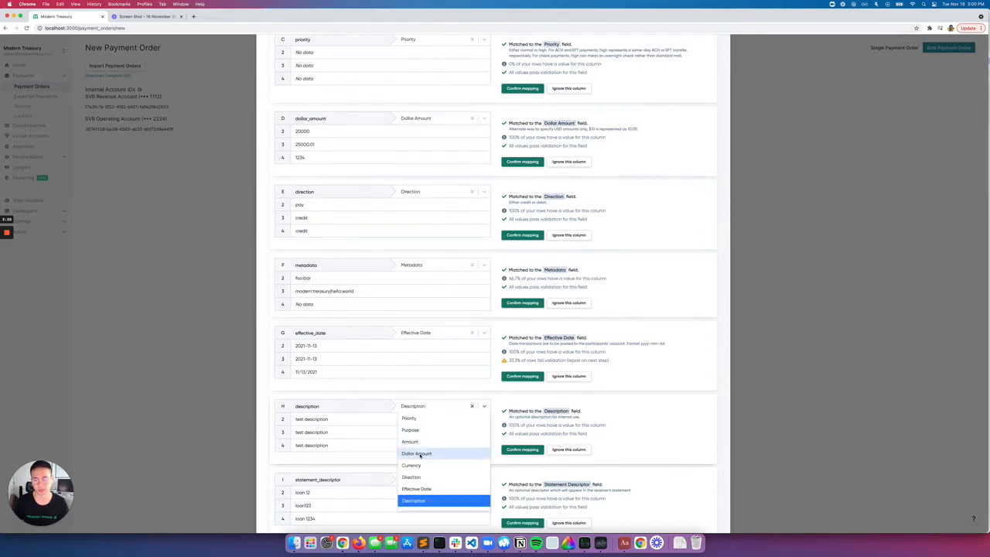
pyautogui.scroll(-1, 421, 464)
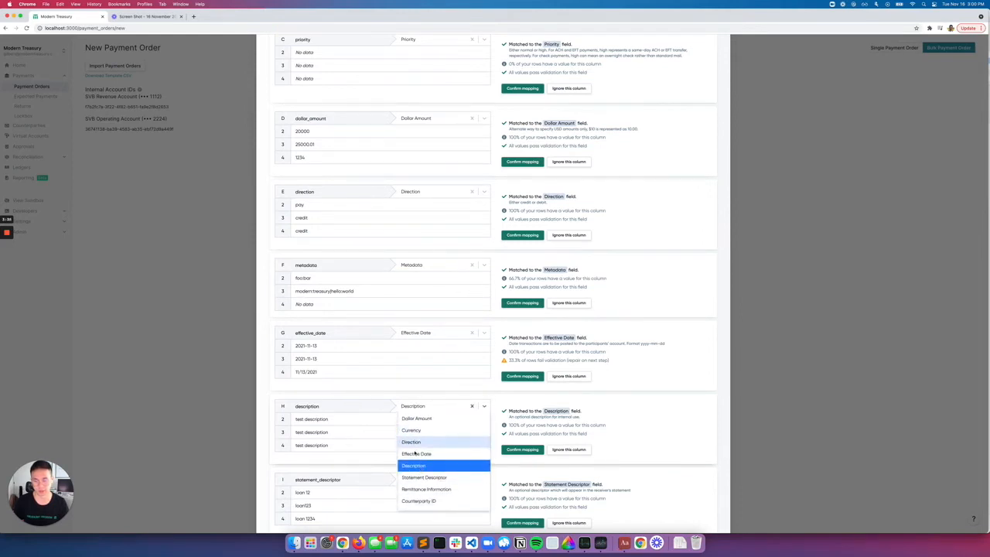
pyautogui.scroll(-2, 423, 462)
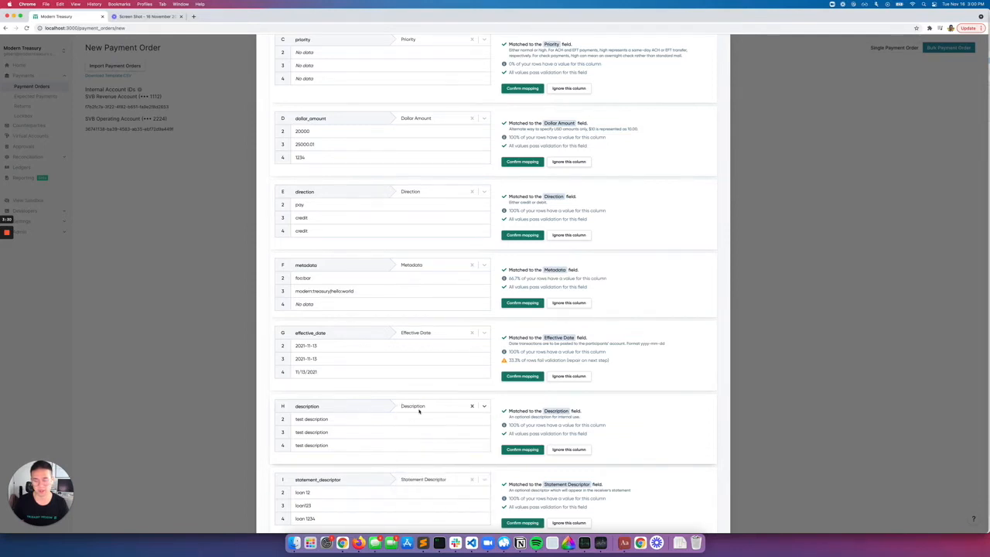
pyautogui.scroll(-6, 420, 411)
pyautogui.scroll(-9, 419, 412)
pyautogui.scroll(-4, 419, 411)
pyautogui.scroll(-3, 473, 388)
pyautogui.scroll(-9, 474, 391)
pyautogui.scroll(-4, 474, 392)
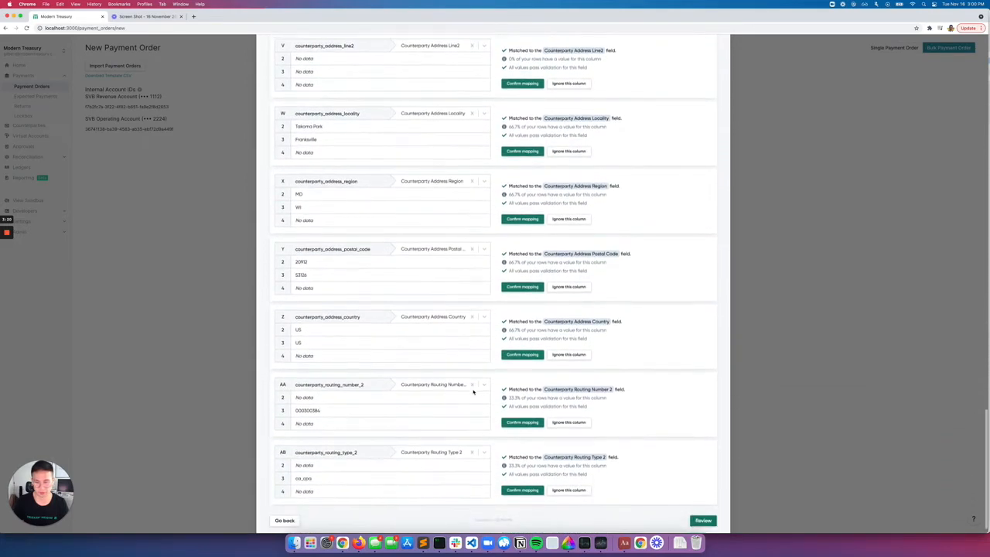
pyautogui.scroll(-1, 474, 392)
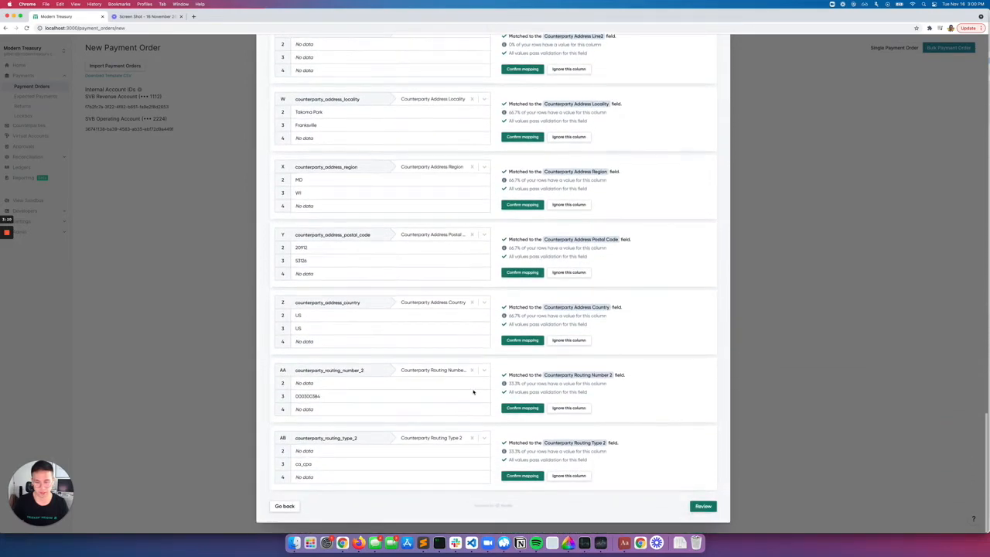
# Accept the column mapping for review and set row 4's Effective Date to 2021-11-13.
pyautogui.click(703, 506)
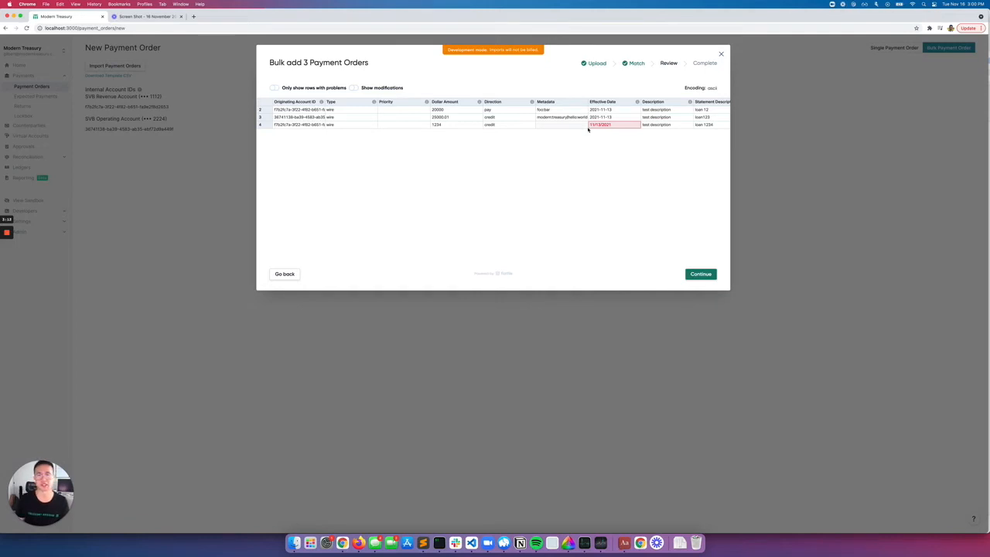
pyautogui.moveTo(593, 130)
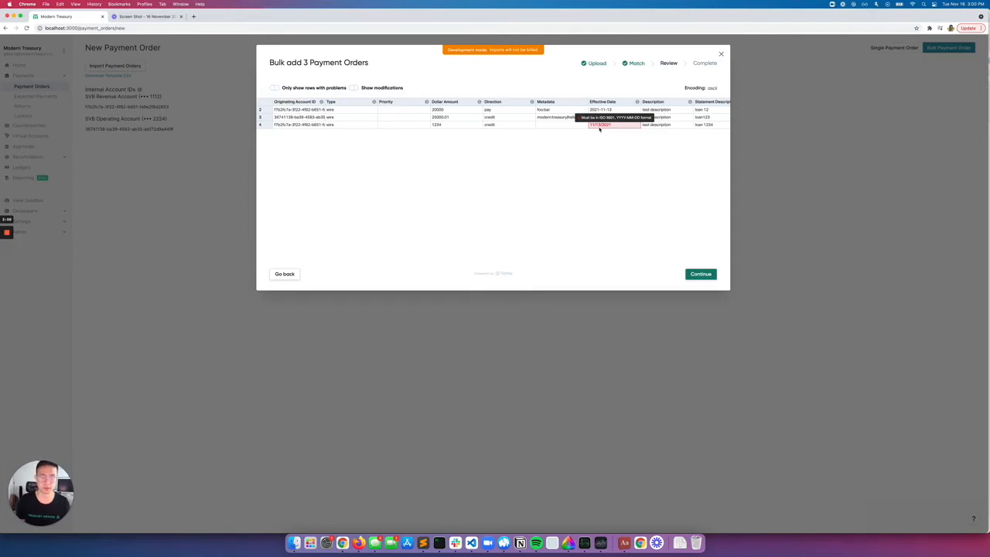
pyautogui.doubleClick(611, 125)
pyautogui.moveTo(613, 124); pyautogui.dragTo(589, 124)
pyautogui.write('2021-11-13')
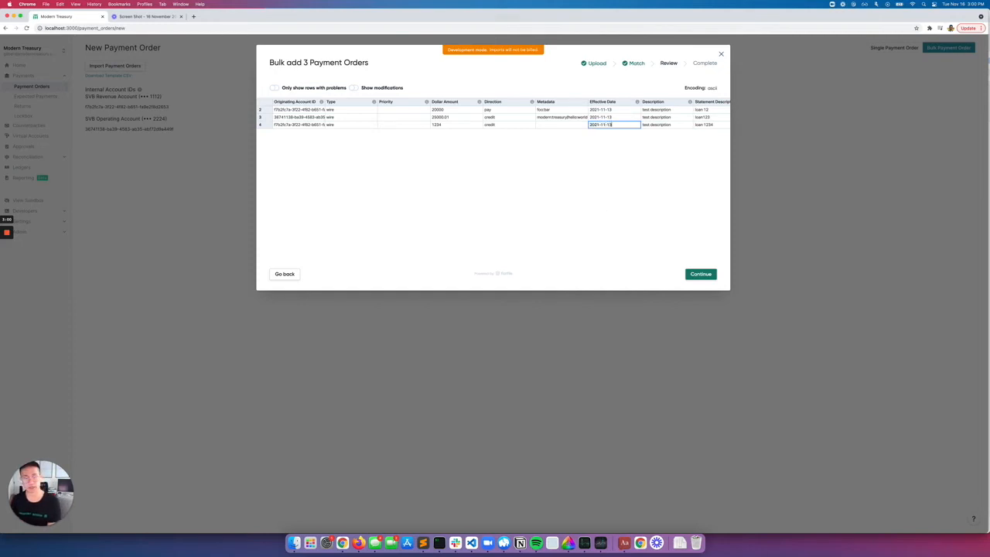
pyautogui.click(613, 210)
# Read the format hints for the Effective Date and Dollar Amount columns and examine the remaining columns of the imported rows.
pyautogui.moveTo(636, 103)
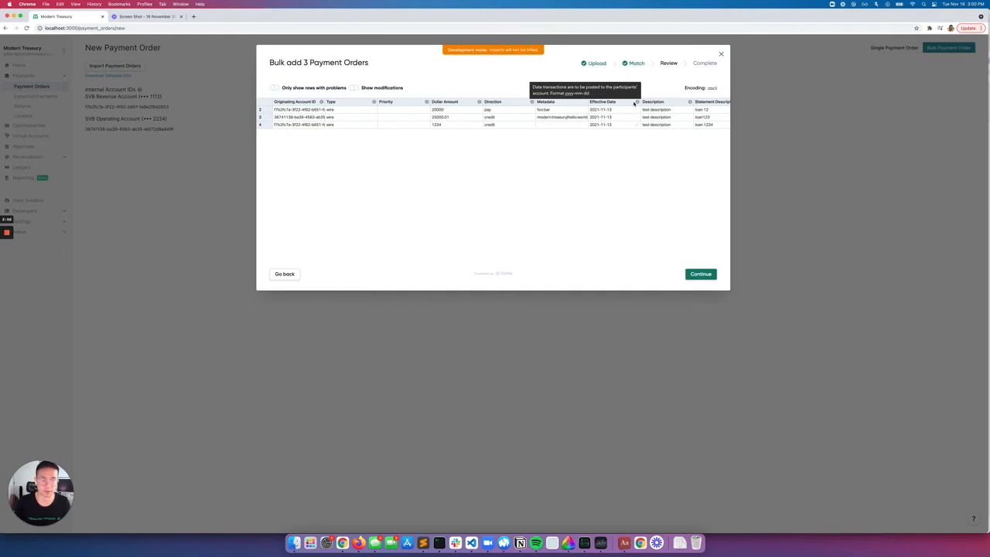
pyautogui.moveTo(478, 102)
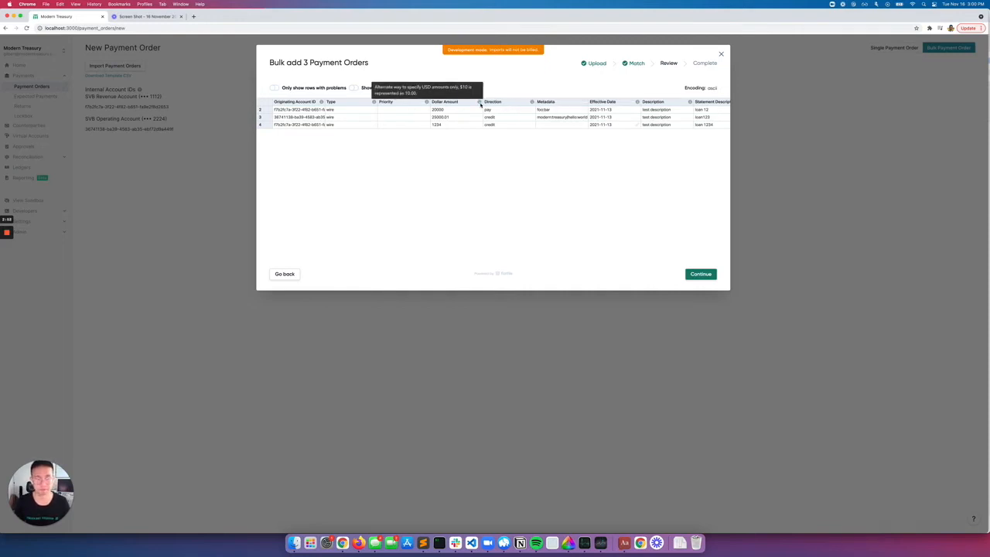
pyautogui.hscroll(5, 567, 120)
pyautogui.hscroll(3, 567, 120)
pyautogui.hscroll(6, 567, 120)
pyautogui.hscroll(6, 567, 120)
pyautogui.hscroll(6, 567, 120)
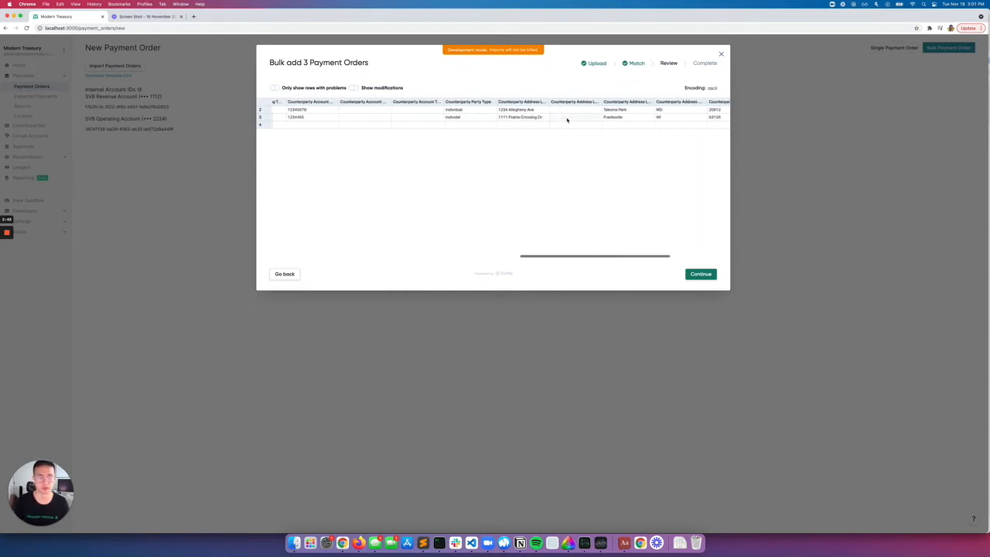
pyautogui.hscroll(6, 567, 120)
pyautogui.hscroll(-15, 568, 120)
pyautogui.hscroll(-10, 567, 120)
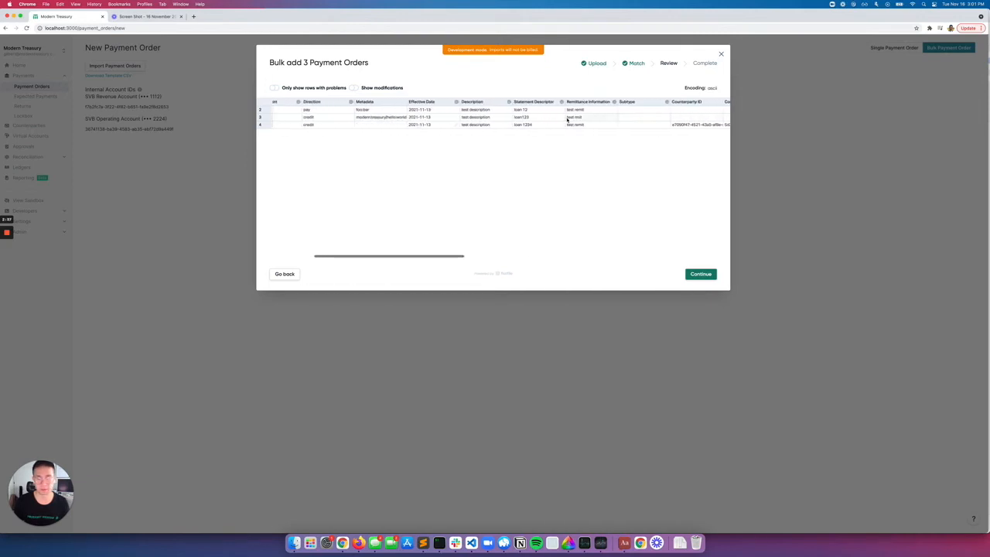
# Try to submit the reviewed payment orders, confirming that they are ready.
pyautogui.click(701, 275)
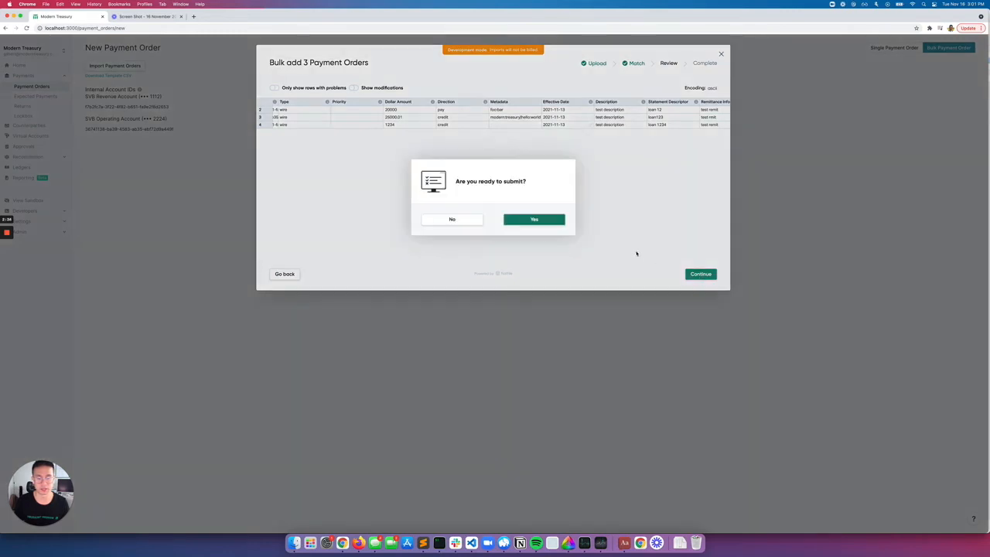
pyautogui.click(516, 222)
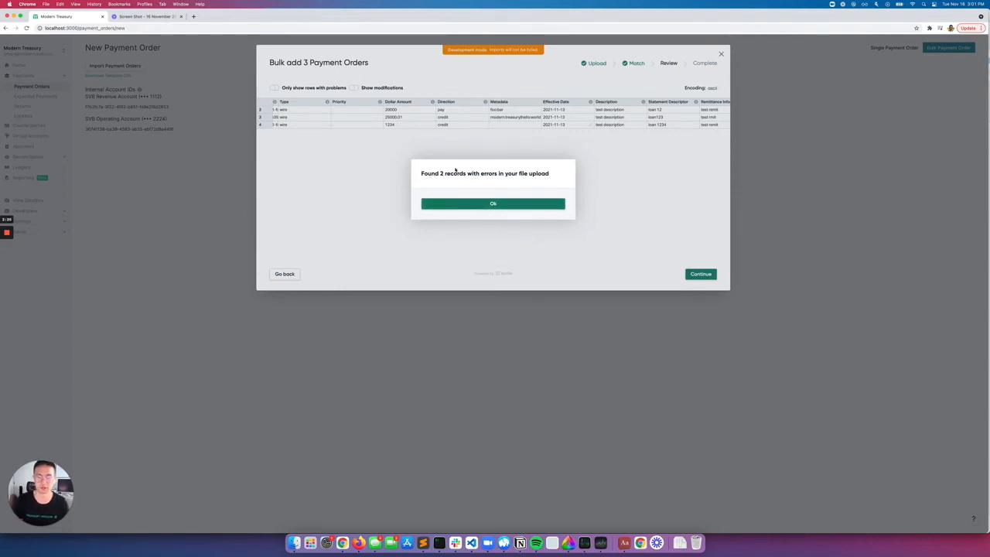
pyautogui.click(490, 203)
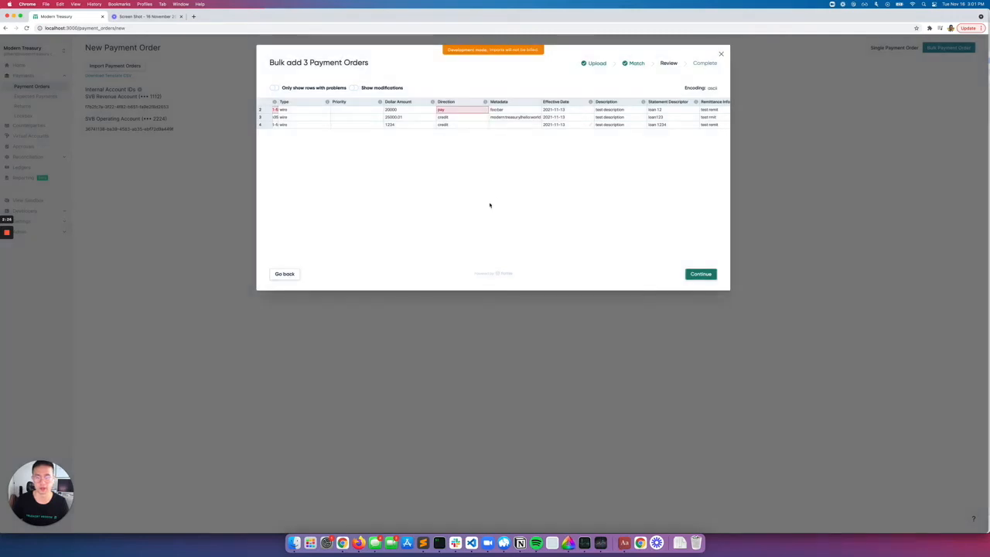
# Check the Originating Account ID problem in row 2 and set that row's Direction to credit.
pyautogui.hscroll(-1, 449, 155)
pyautogui.hscroll(-2, 450, 155)
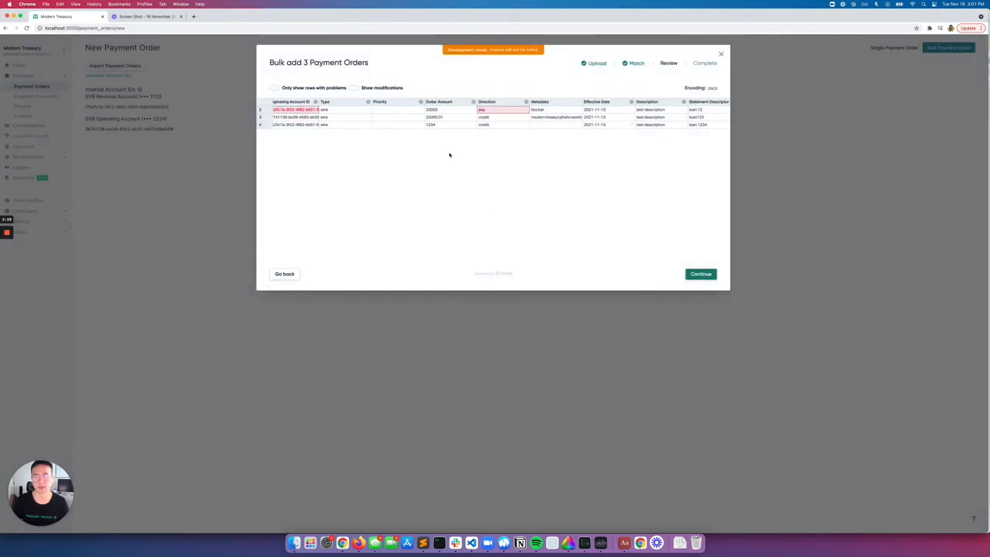
pyautogui.moveTo(308, 115)
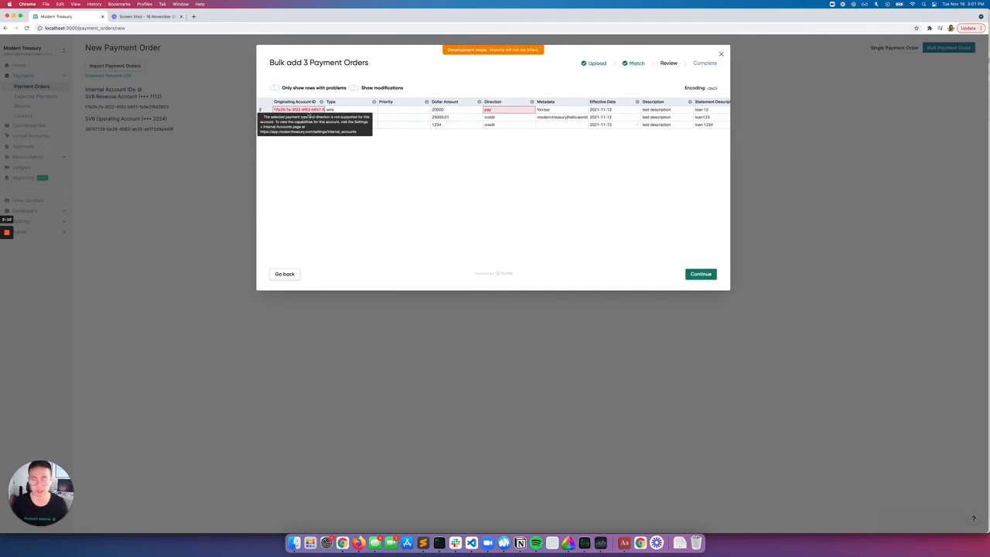
pyautogui.doubleClick(489, 112)
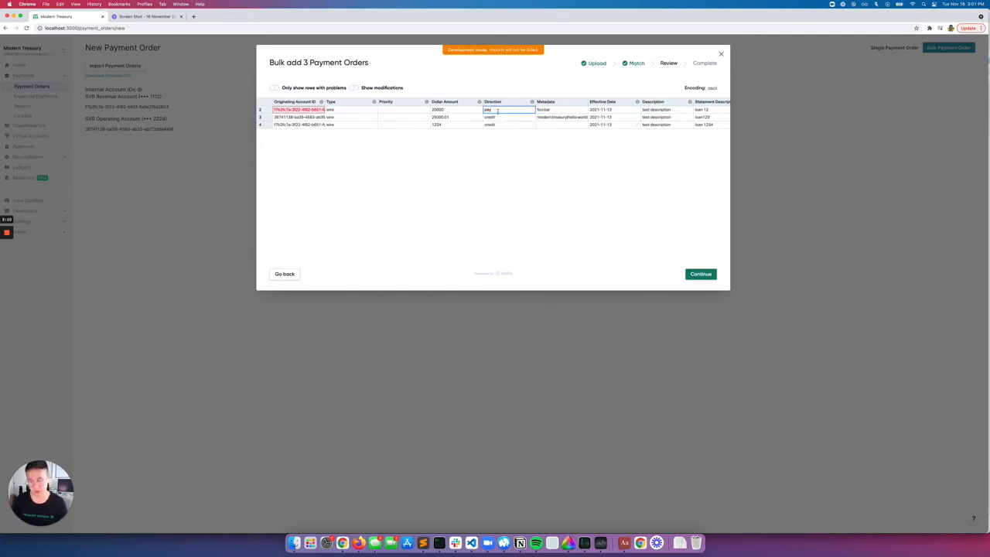
pyautogui.press('BackSpace')
pyautogui.write('credit')
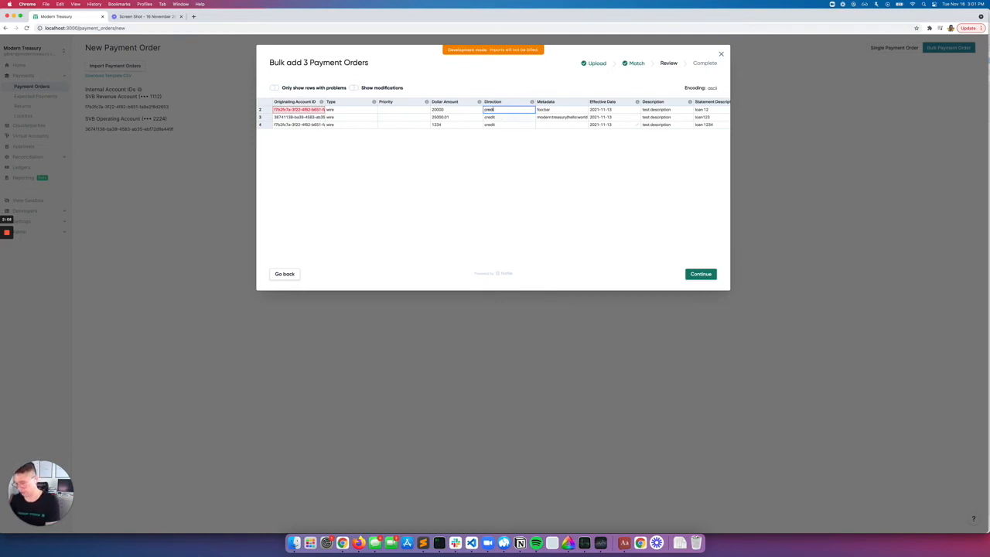
pyautogui.click(518, 138)
# Show only the rows with problems, set row 3's Counterparty Party Type to individual, and show all rows again.
pyautogui.hscroll(5, 515, 110)
pyautogui.hscroll(10, 515, 110)
pyautogui.hscroll(3, 515, 111)
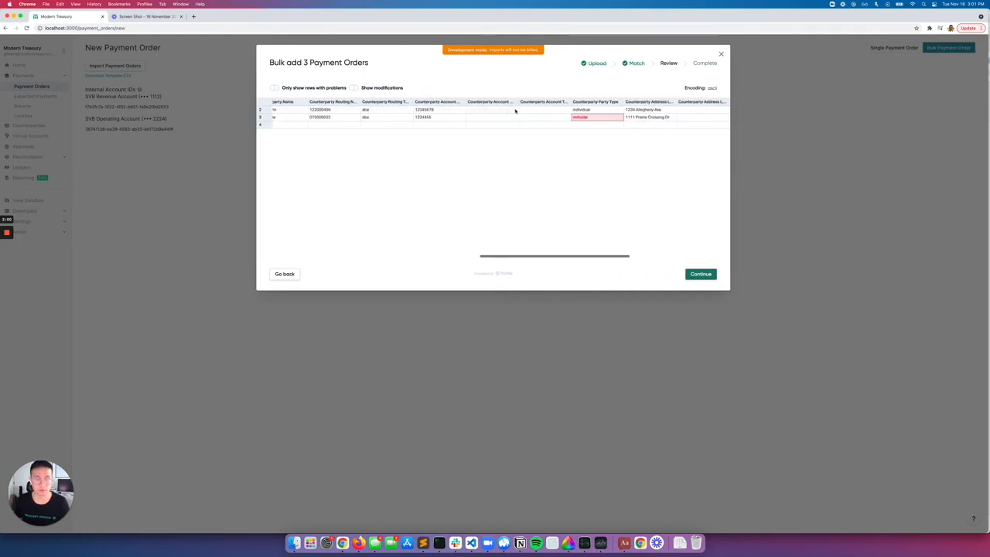
pyautogui.click(274, 90)
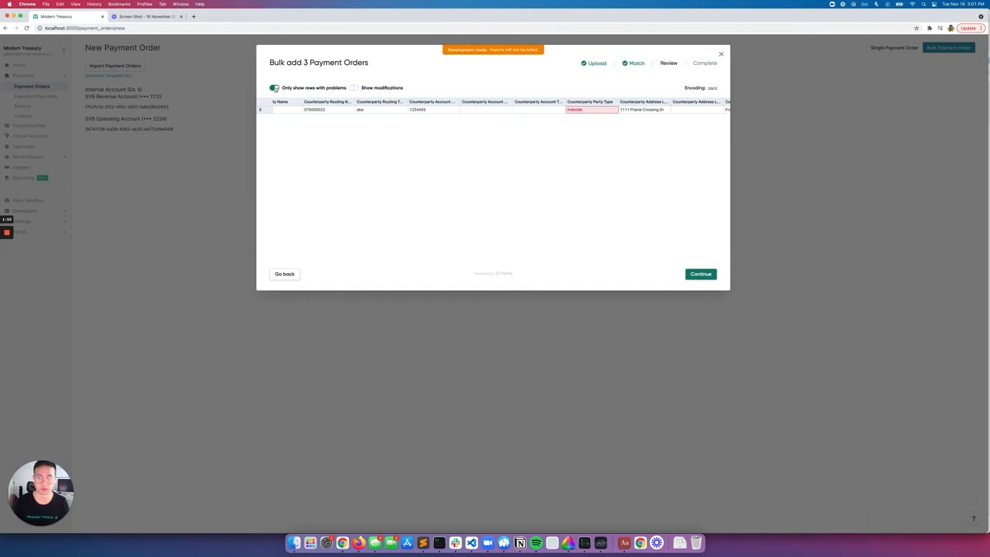
pyautogui.moveTo(582, 110)
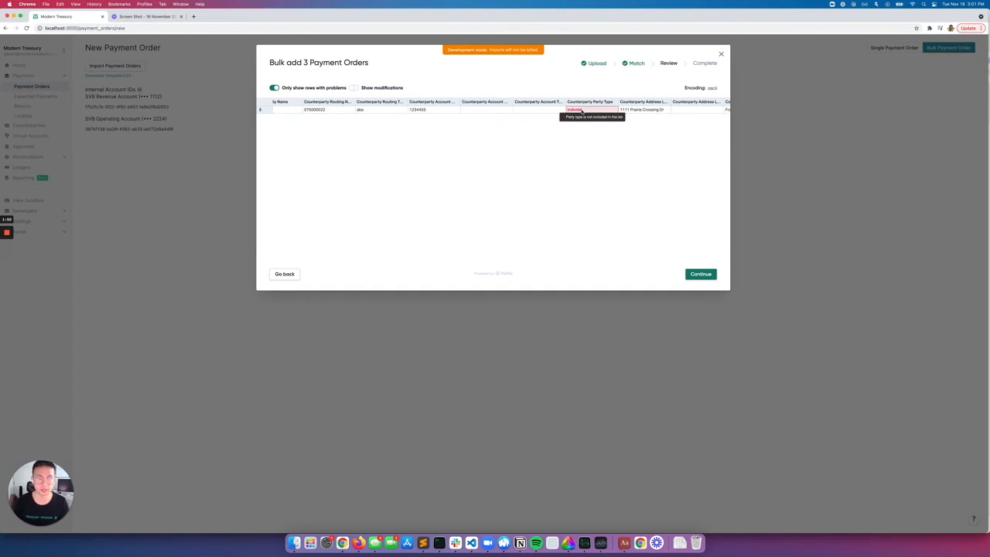
pyautogui.doubleClick(582, 110)
pyautogui.write('ual')
pyautogui.press('Return')
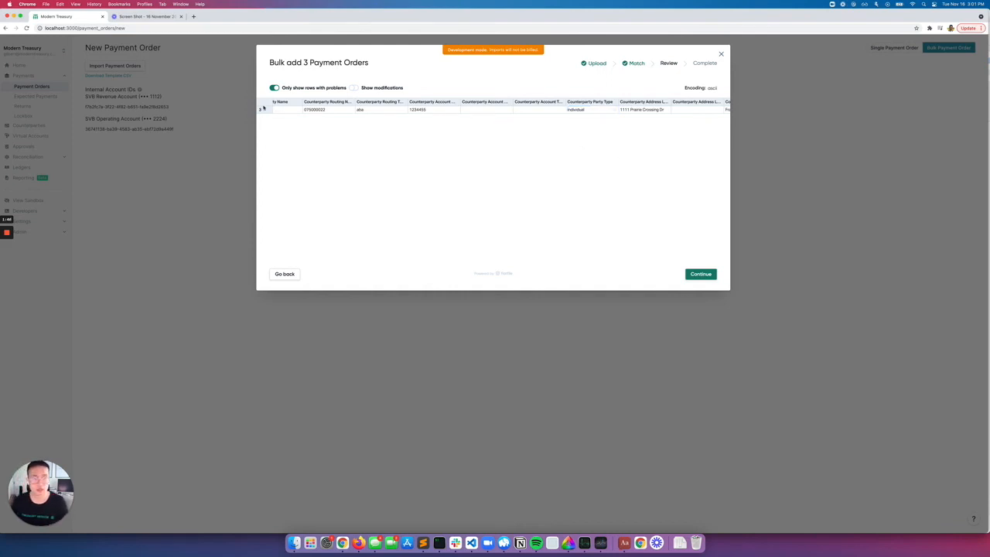
pyautogui.click(275, 88)
# Submit the corrected bulk payment orders and open the newly created $25,000.01 order from the SVB Operating Account.
pyautogui.hscroll(10, 510, 116)
pyautogui.hscroll(-8, 511, 116)
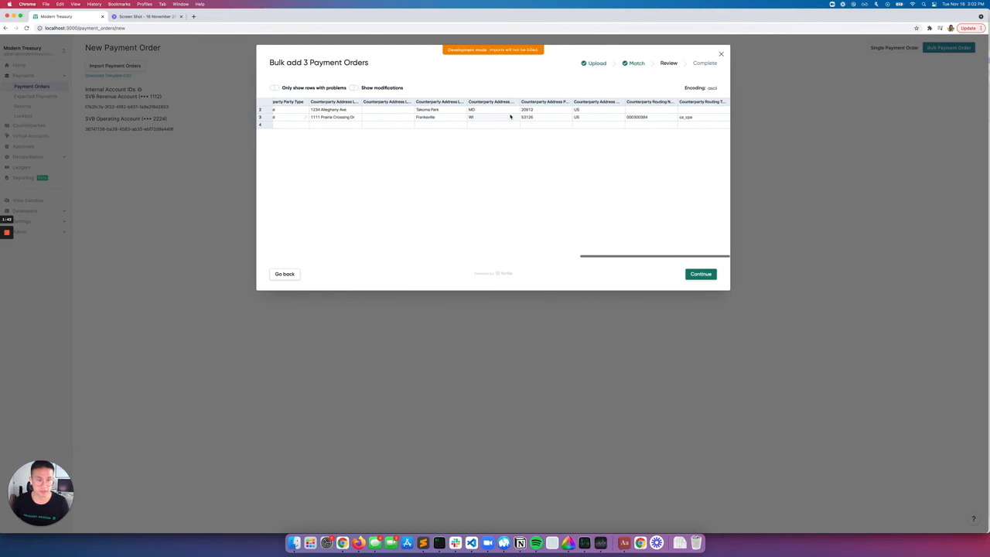
pyautogui.hscroll(-10, 510, 116)
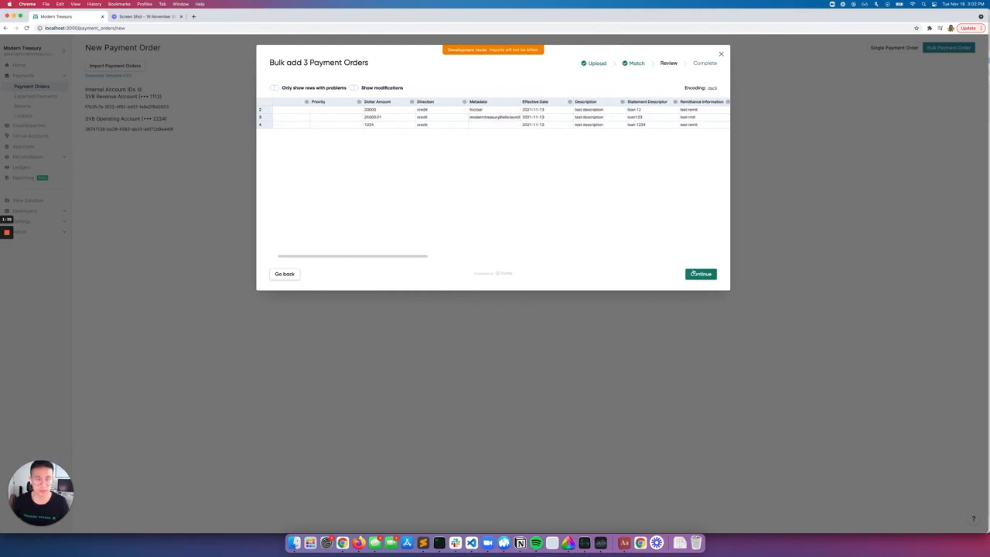
pyautogui.click(699, 274)
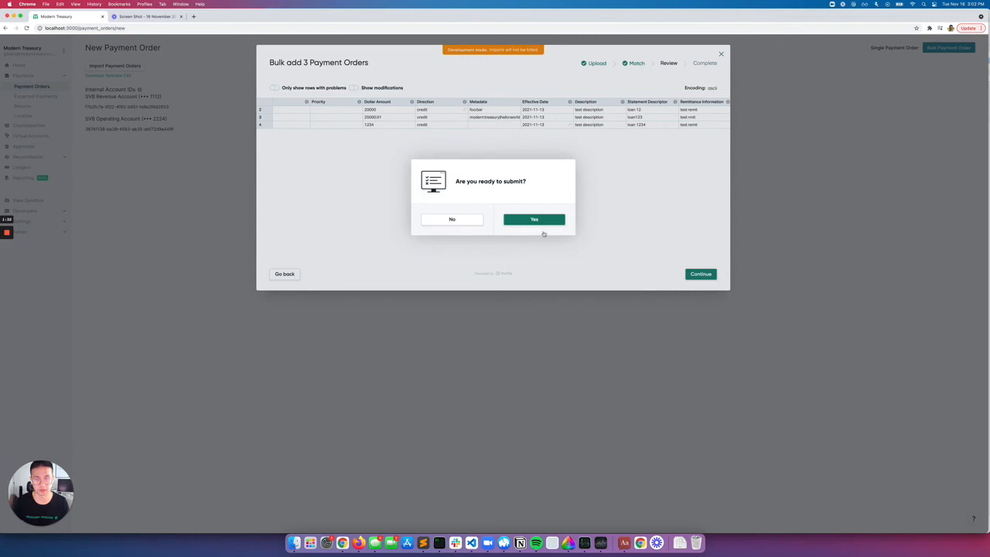
pyautogui.click(543, 225)
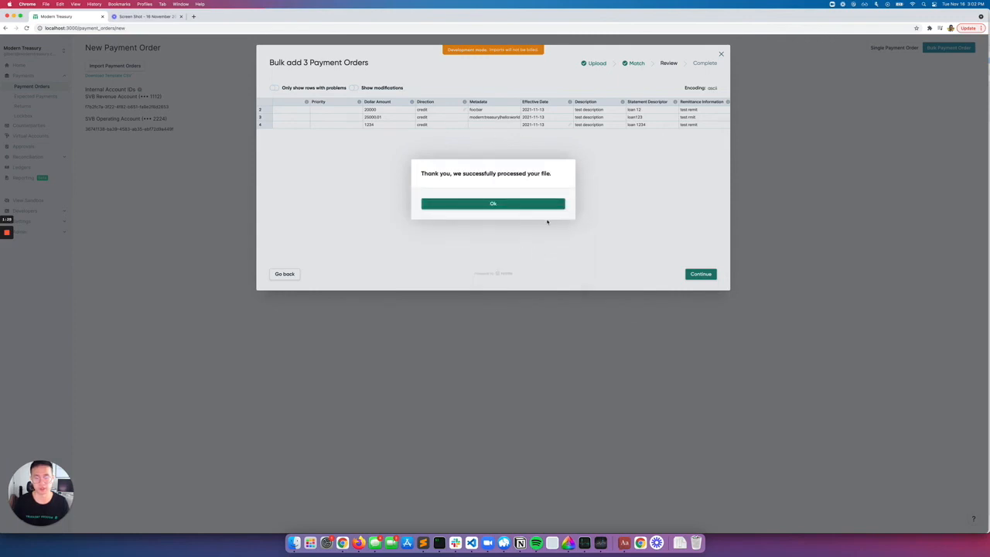
pyautogui.click(447, 201)
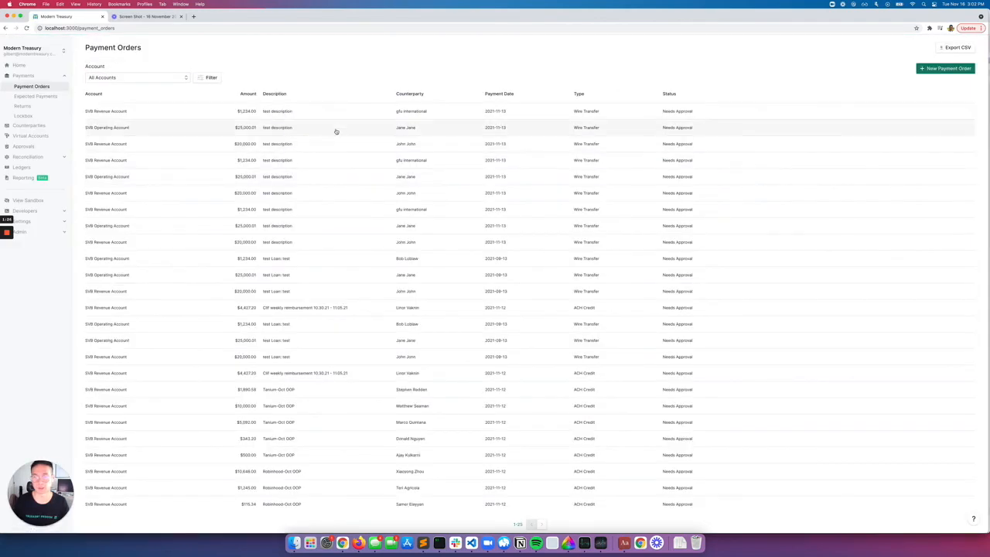
pyautogui.click(336, 127)
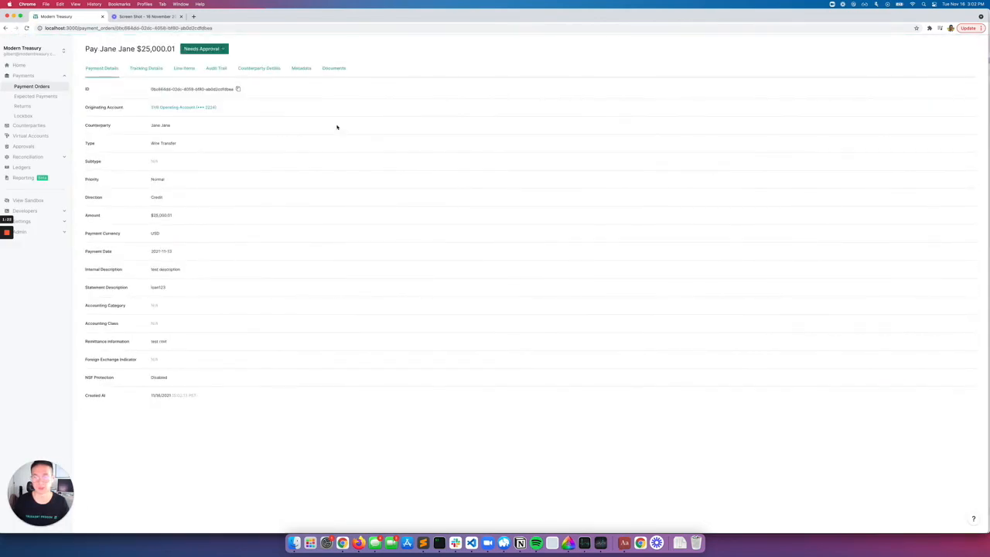